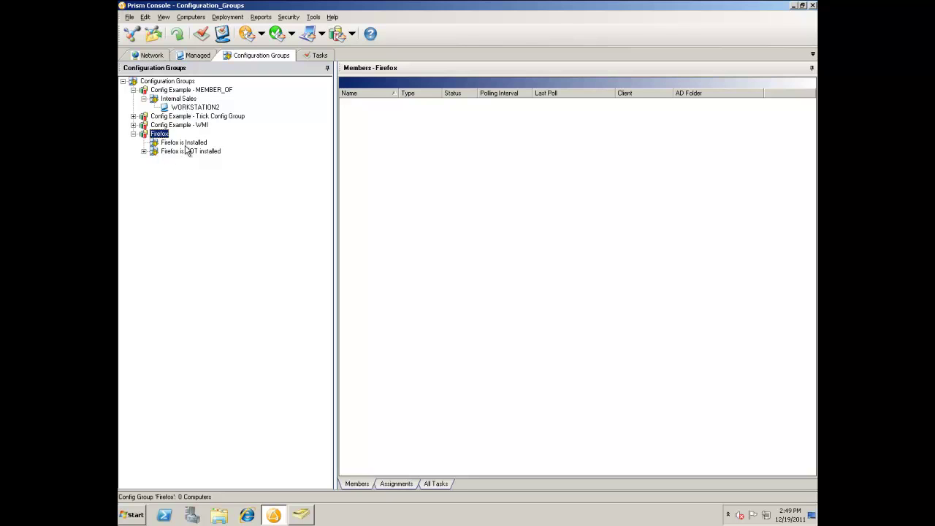
Step: Start a user-defined configuration group with a NOT EXISTS rule clause for the file C:\Program Files (x86)\Mozilla Firefox\firefox.exe
right_click(178, 83)
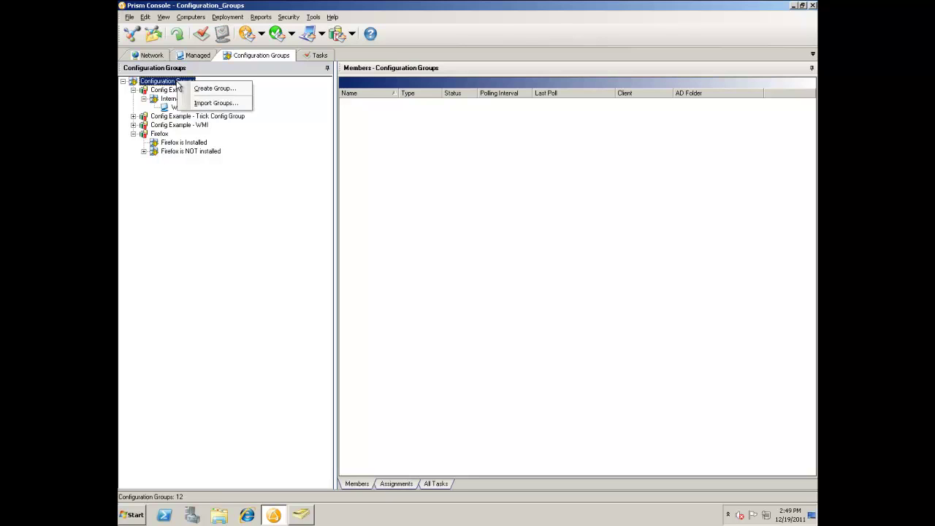
left_click(199, 86)
left_click(406, 263)
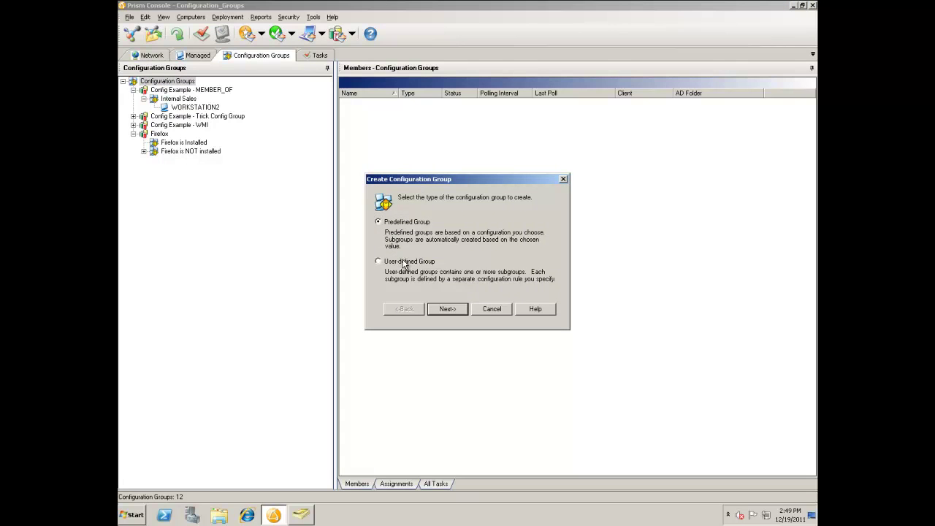
left_click(447, 308)
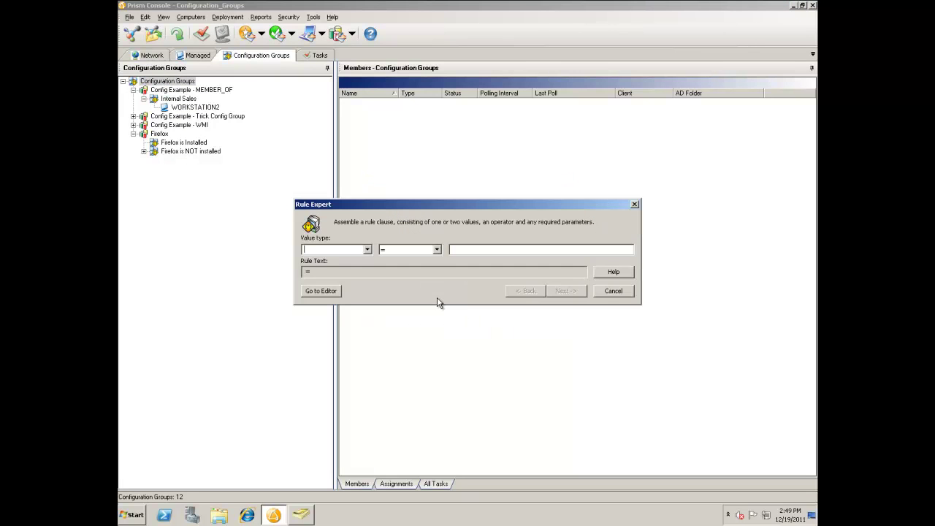
left_click(366, 249)
left_click(336, 281)
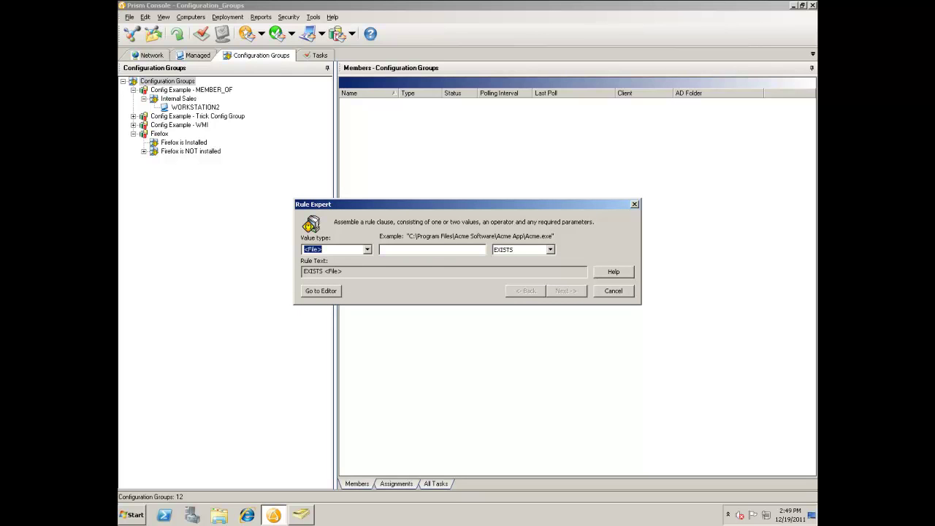
left_click(401, 249)
type("C:\\Program Files (x86)\\Mozilla Firefox\\firefox.exe")
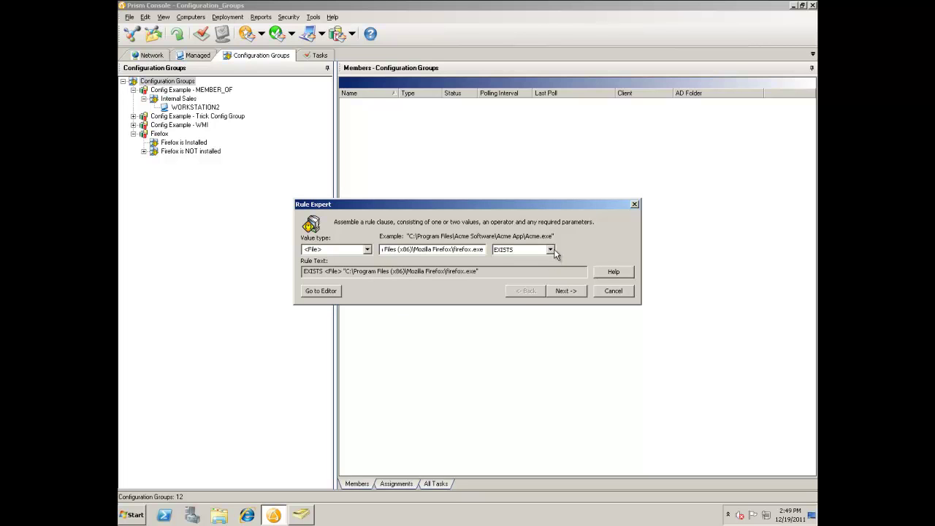
left_click(550, 249)
left_click(548, 266)
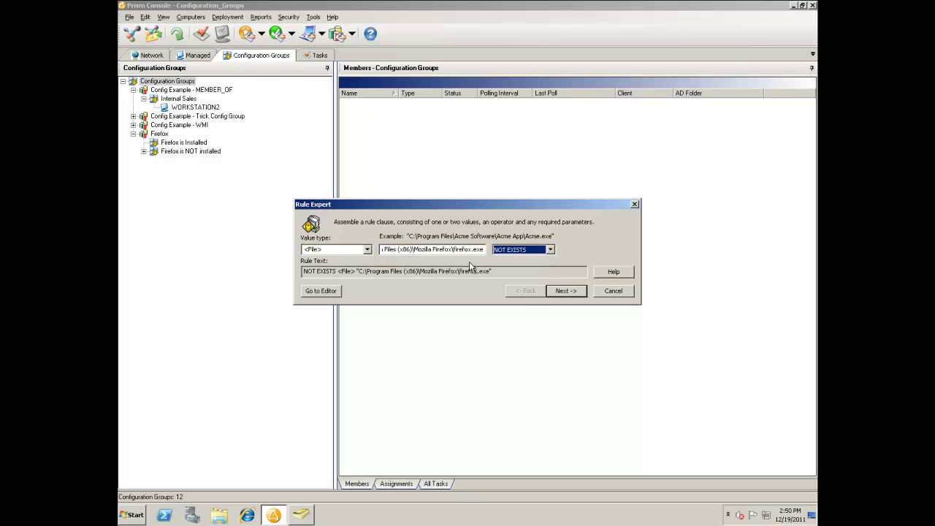
Step: Name the rule "Firefox is NOT installed and user is a member of Internal Sales"
left_click(566, 291)
type("Firefox is NOT in")
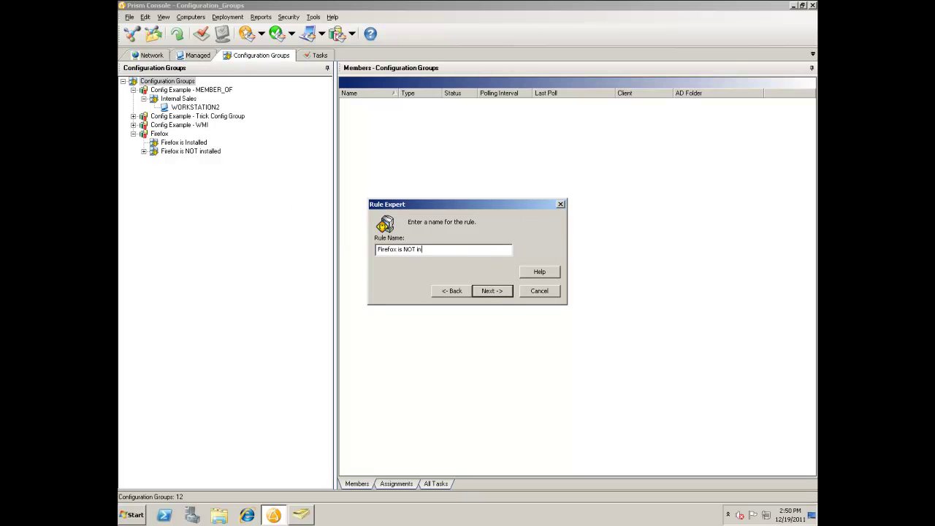
type("stalled and user is a member of Internal Sales")
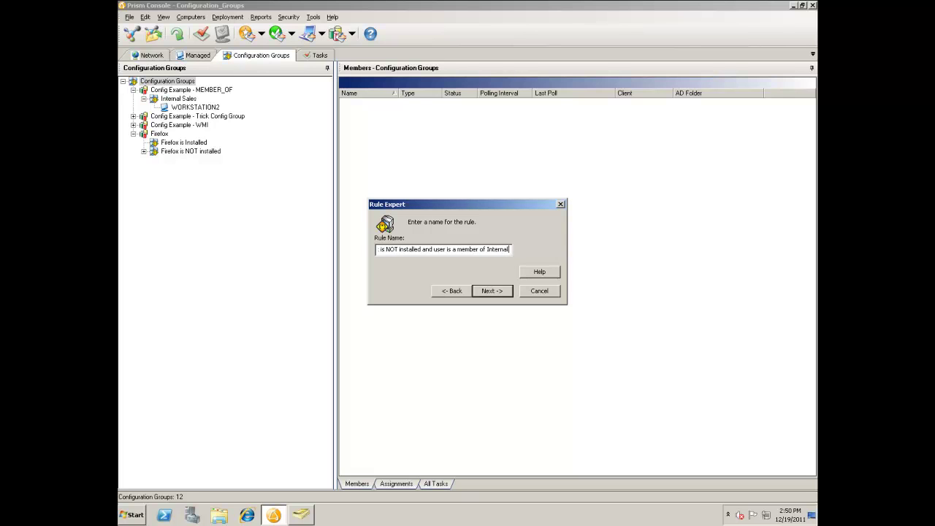
key("Return")
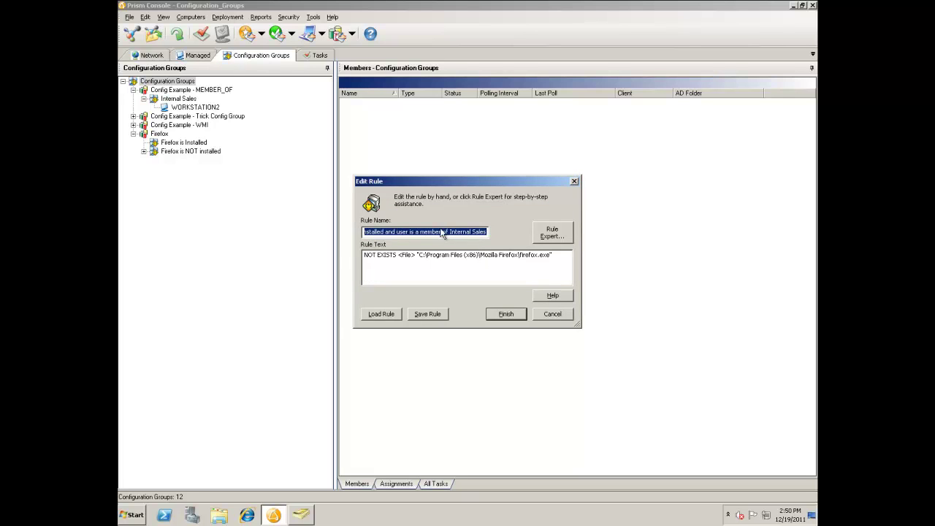
Step: Add an AND clause to the rule requiring UserADName MEMBER_OF "salesdomain.local/Sales/Internal Sales"
left_click(553, 232)
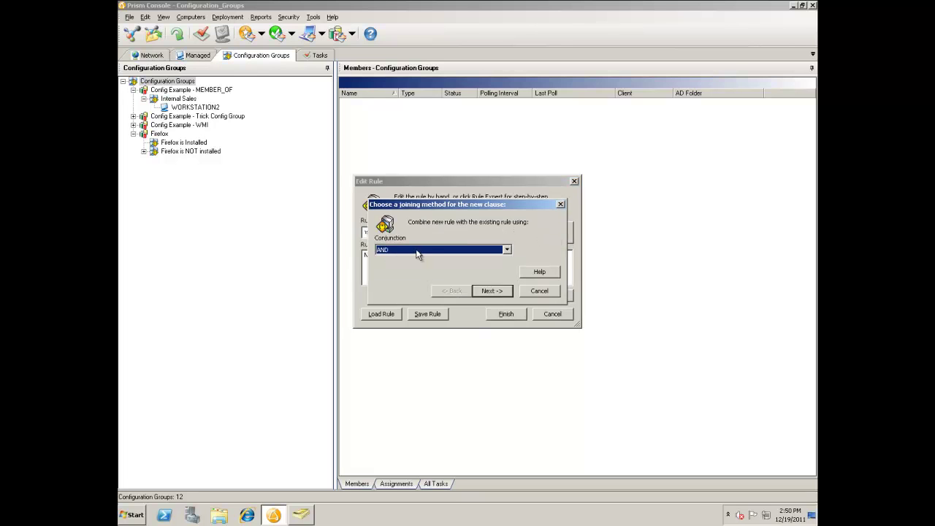
left_click(488, 290)
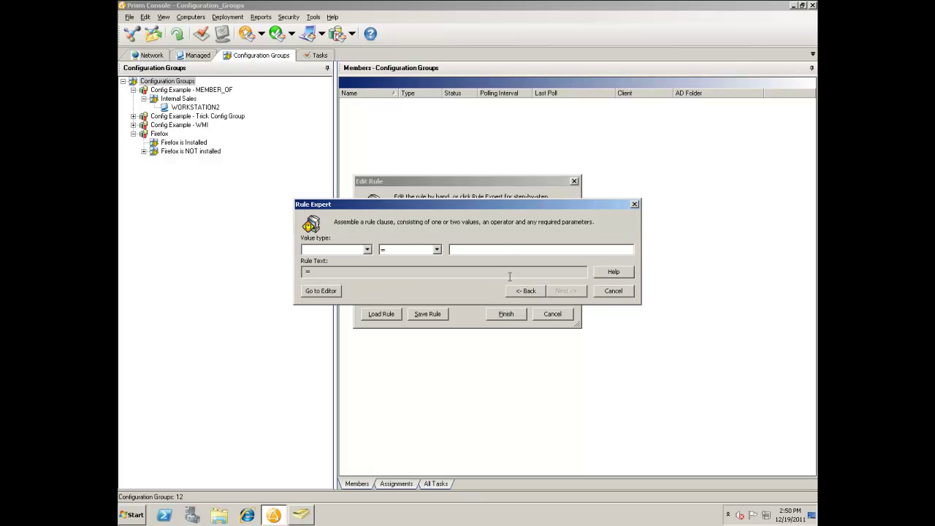
left_click(368, 250)
left_click_drag(370, 281, 369, 341)
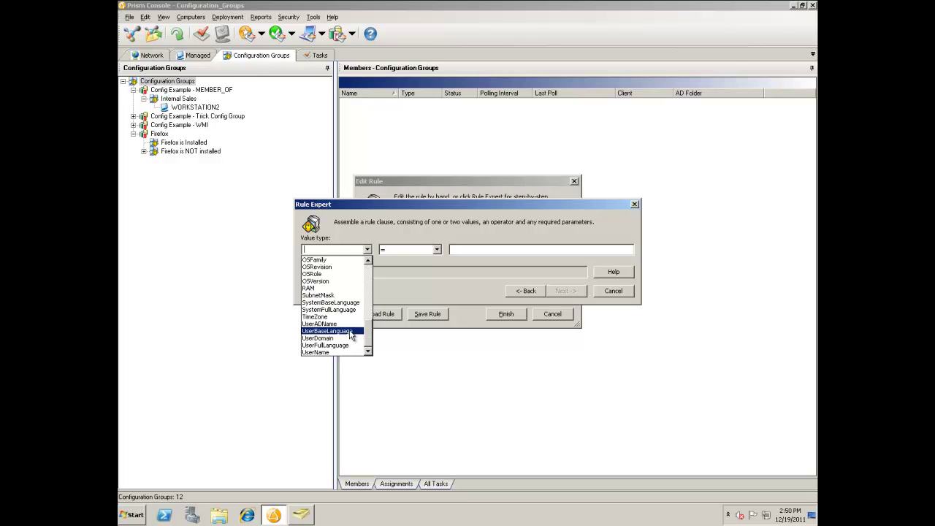
left_click(351, 326)
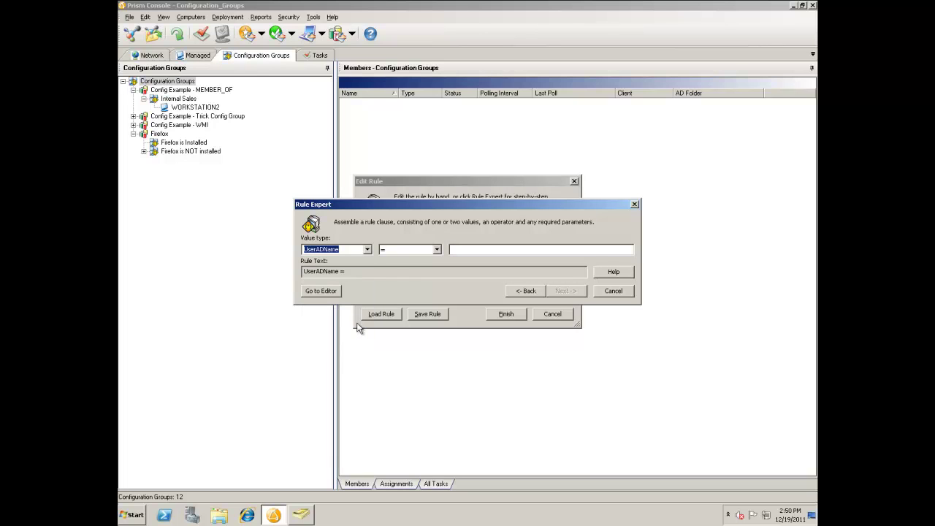
left_click(465, 249)
type("salesdomain.local/Sales/Internal Sales")
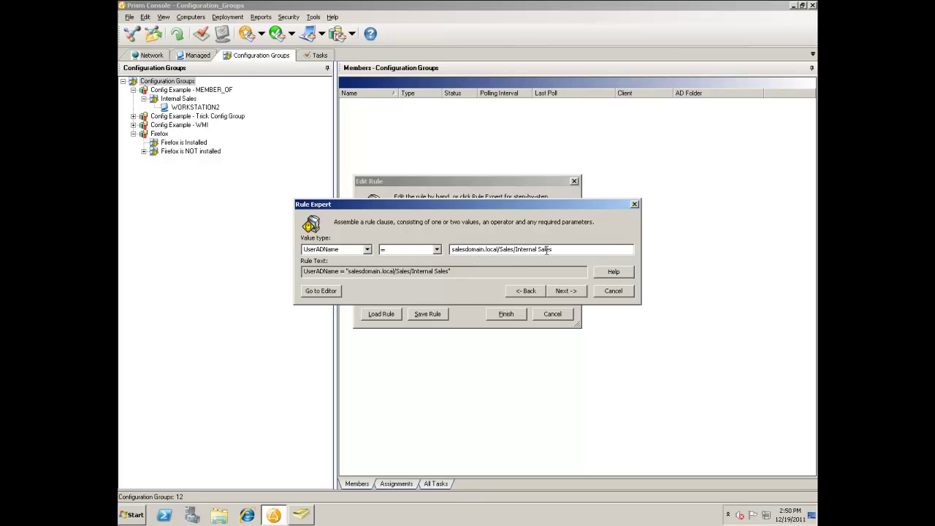
left_click(436, 249)
left_click(433, 324)
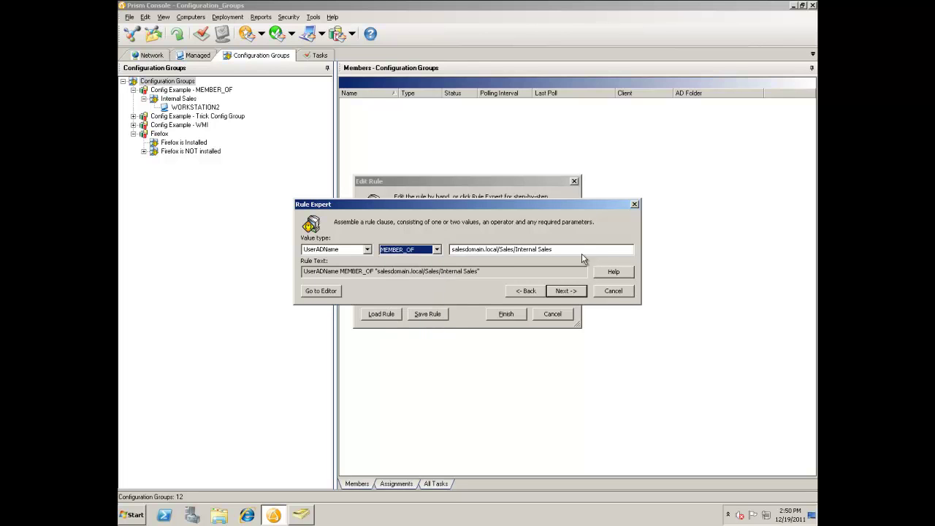
left_click(568, 295)
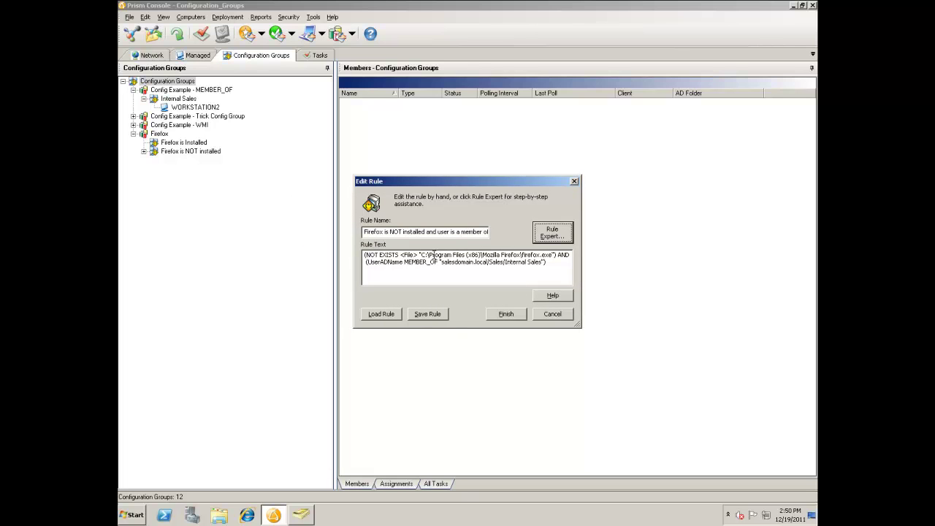
Step: Finish creating the configuration group and expand its Firefox is NOT installed subgroup to list the member computers
left_click(506, 314)
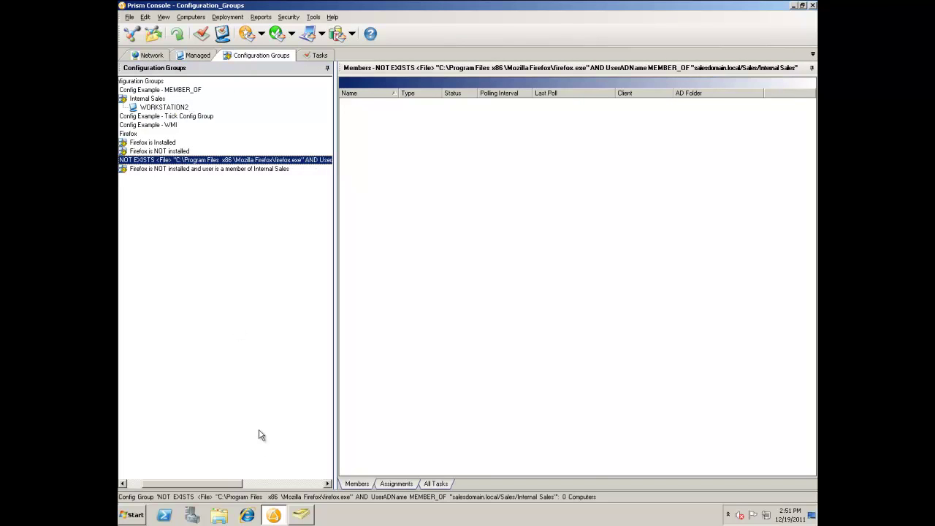
left_click_drag(237, 482, 178, 486)
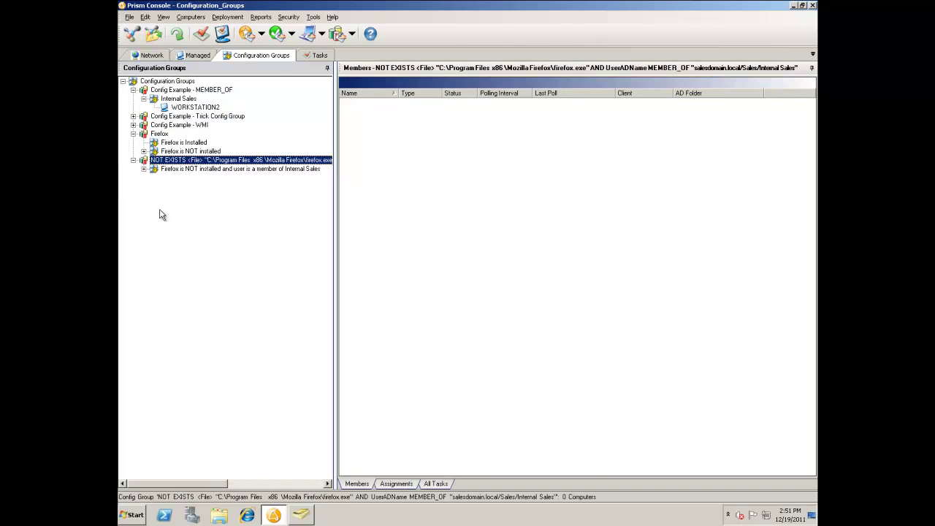
left_click(143, 169)
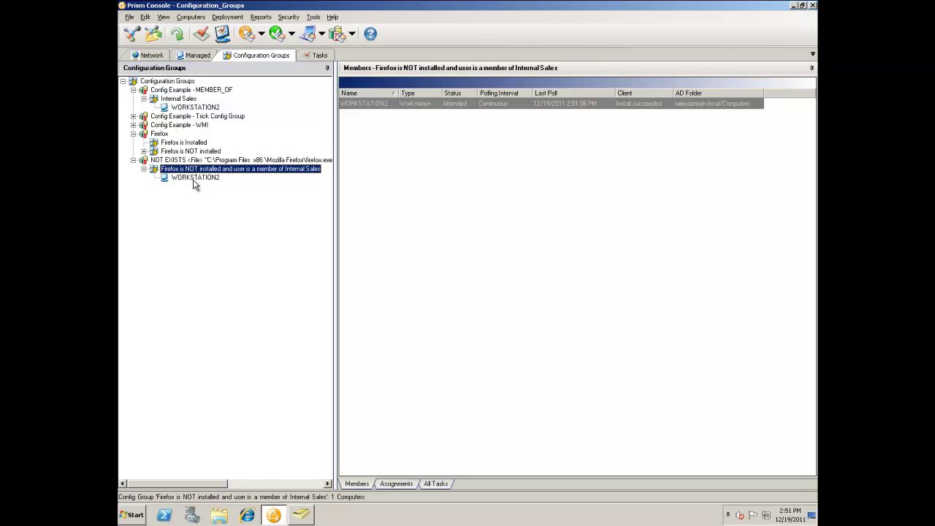
Step: Start a second user-defined configuration group with an EXISTS rule clause for the file C:\Program Files (x86)\Mozilla Firefox\firefox.exe
left_click(175, 81)
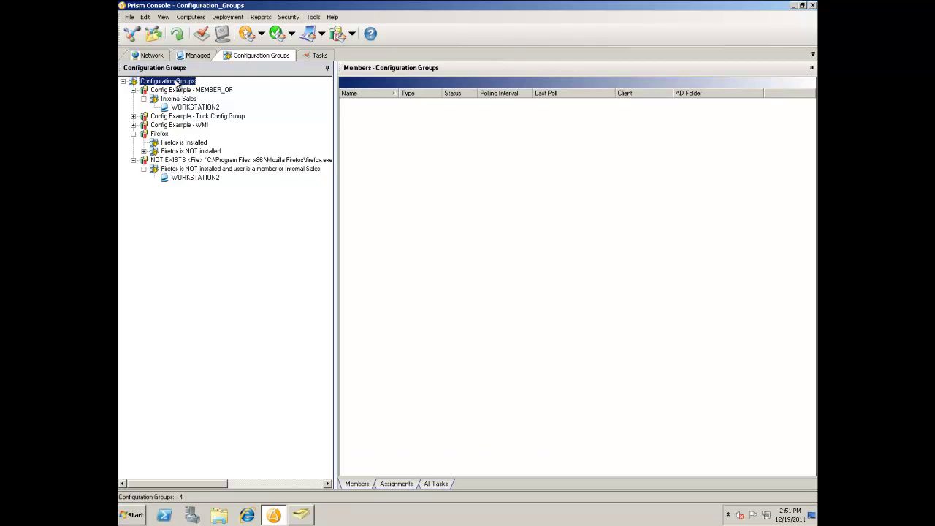
right_click(175, 82)
left_click(202, 87)
left_click(393, 264)
left_click(443, 310)
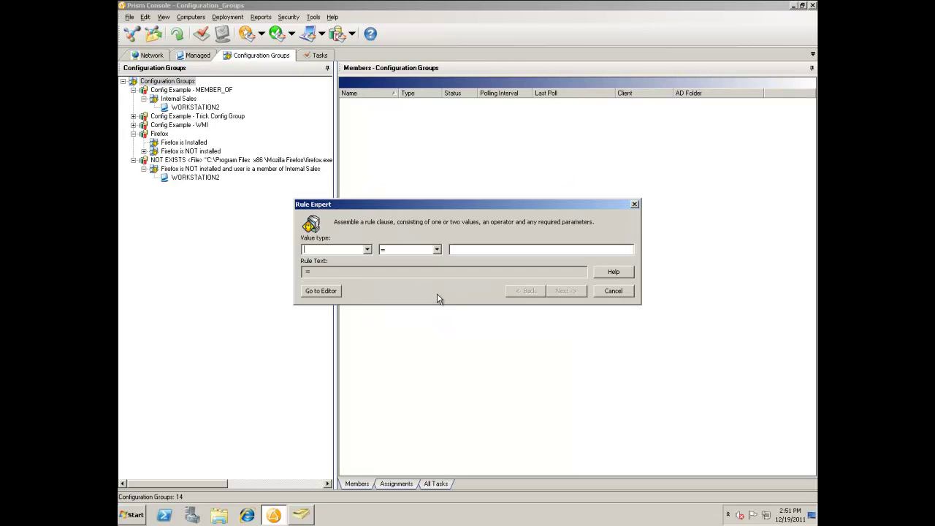
left_click(368, 250)
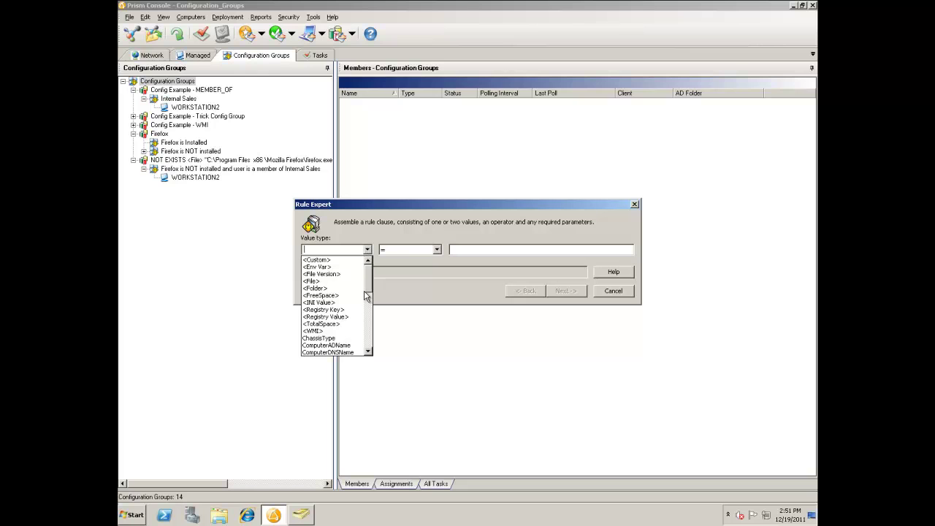
left_click(343, 281)
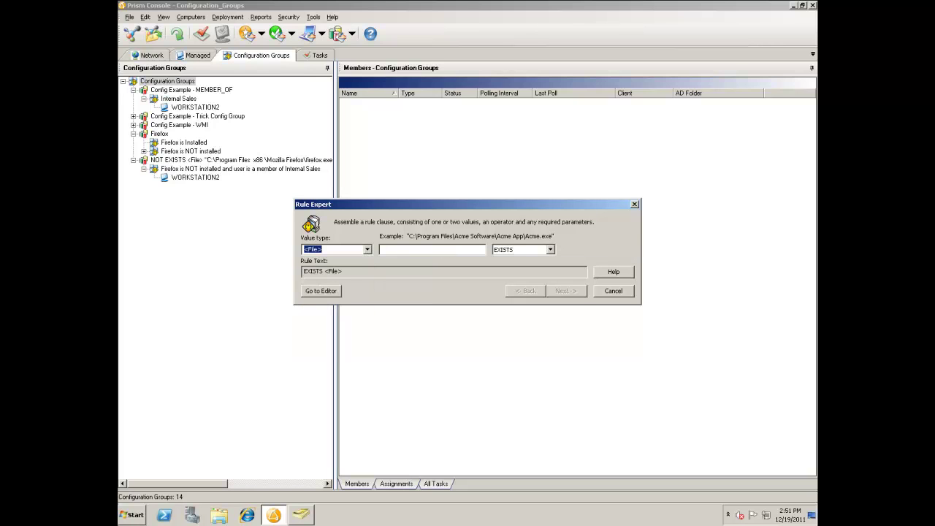
left_click(409, 249)
type("C:\\Program Files (x86)\\Mozilla Firefox\\firefox.exe")
Step: Name the rule "Firefox is installed OR user is NOT a member of internal sales"
left_click(567, 291)
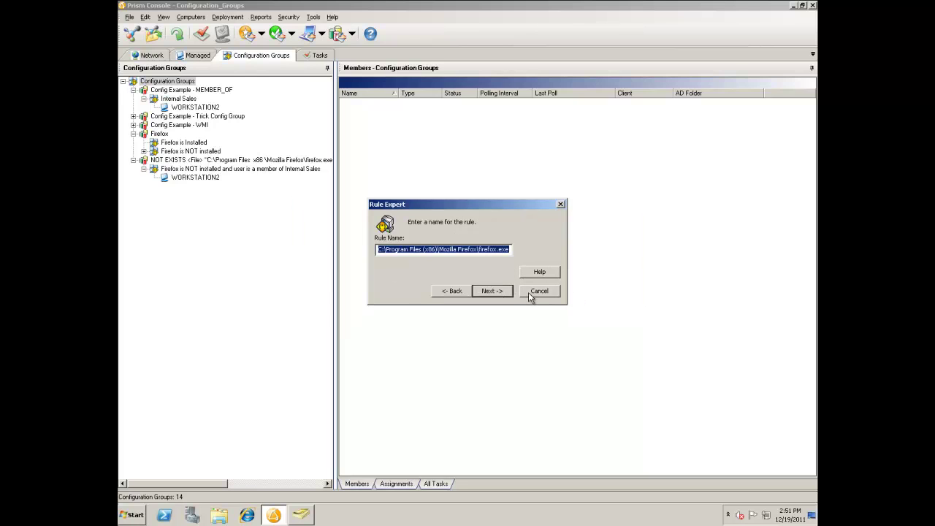
type("Firefox is installed OR")
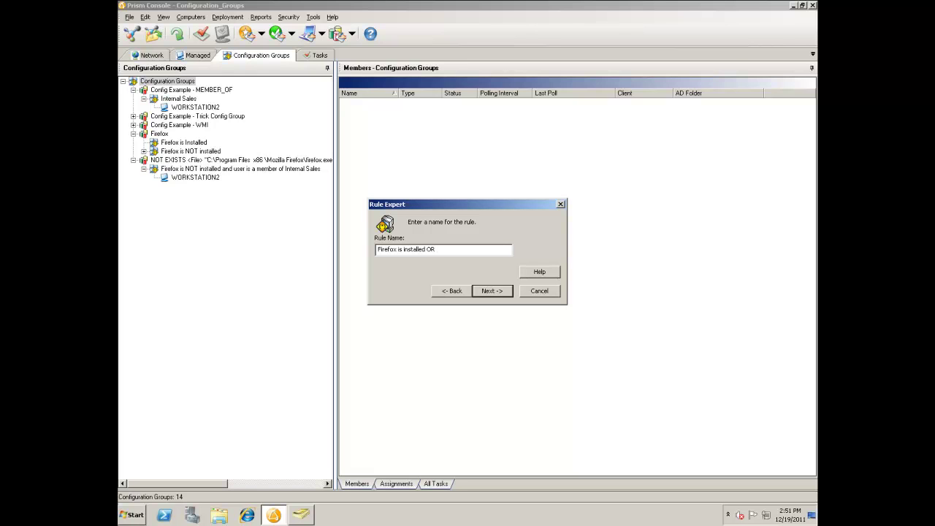
type(" user is noNOT a member of internal al")
key("BackSpace")
key("BackSpace")
type("sales")
key("Return")
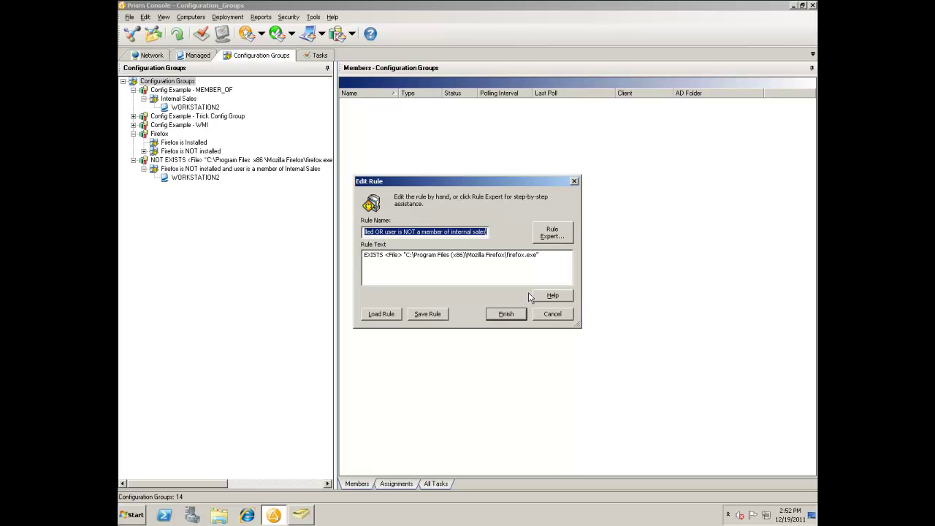
Step: Add an OR clause to the rule with UserADName MEMBER_OF "salesdomain.local/Sales/Internal Sales"
left_click(553, 232)
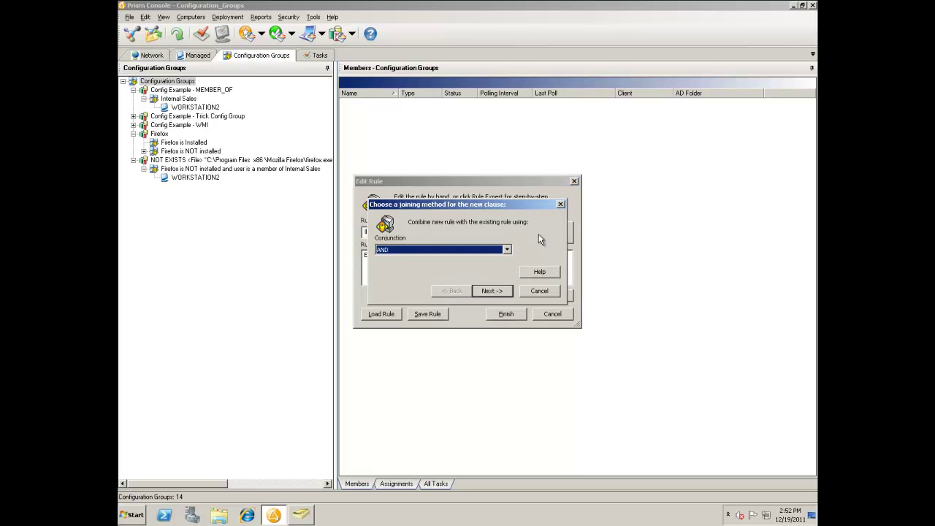
left_click(506, 251)
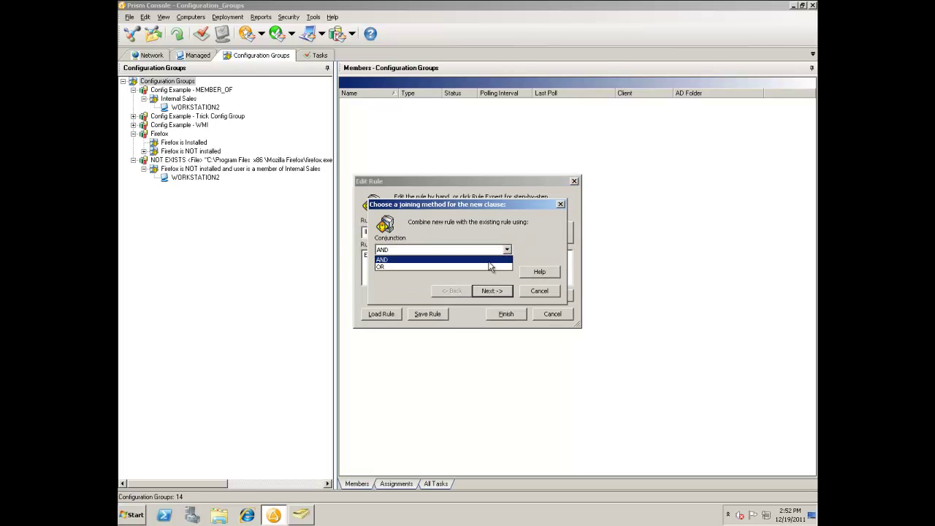
left_click(483, 266)
left_click(488, 291)
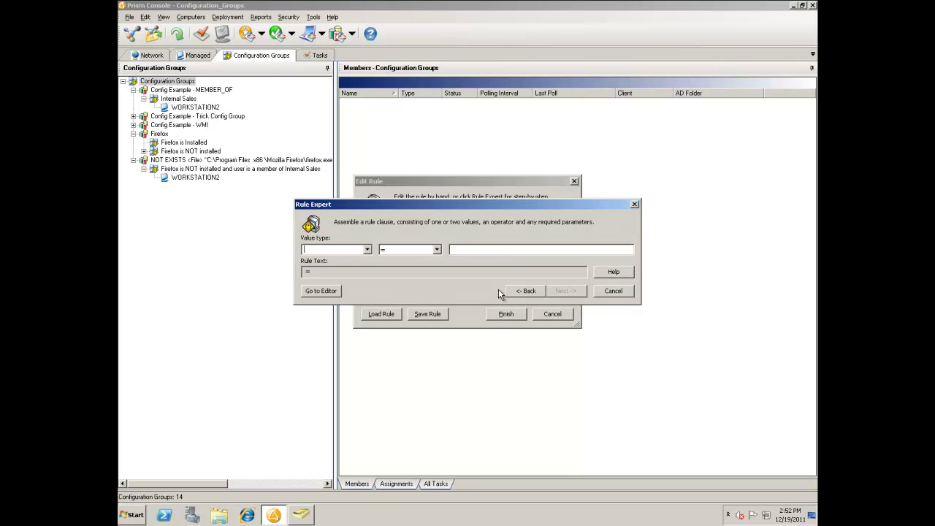
left_click(367, 250)
scroll(367, 272, "down", 5)
left_click(325, 324)
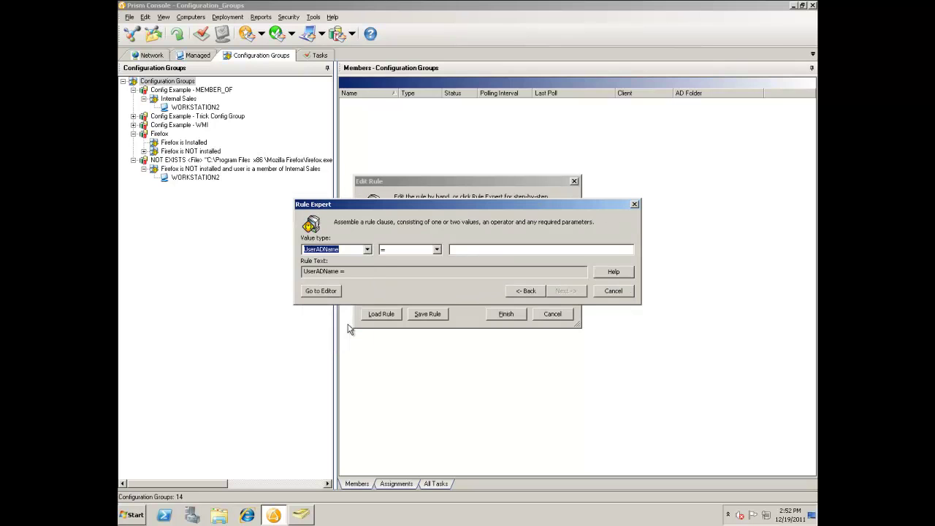
left_click(436, 250)
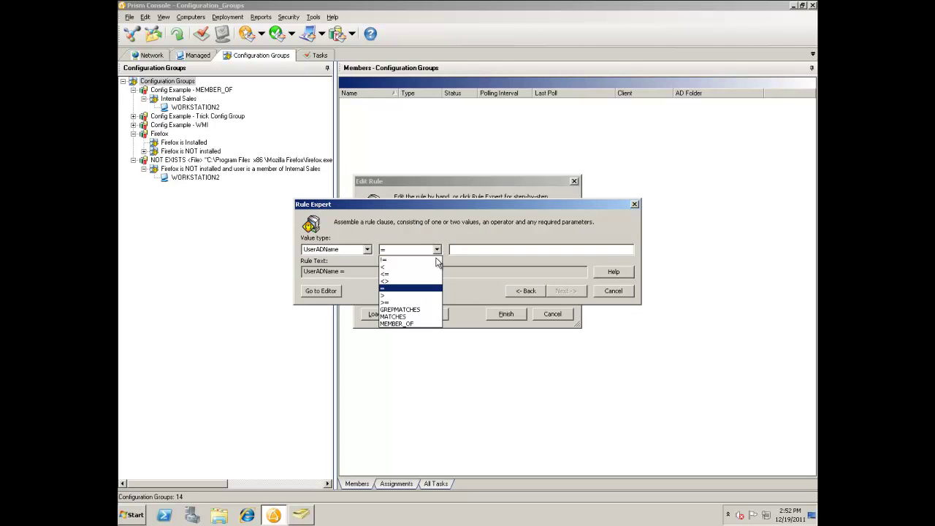
left_click(420, 324)
left_click(505, 252)
type("salesdomain.local/Sales/Internal Sales")
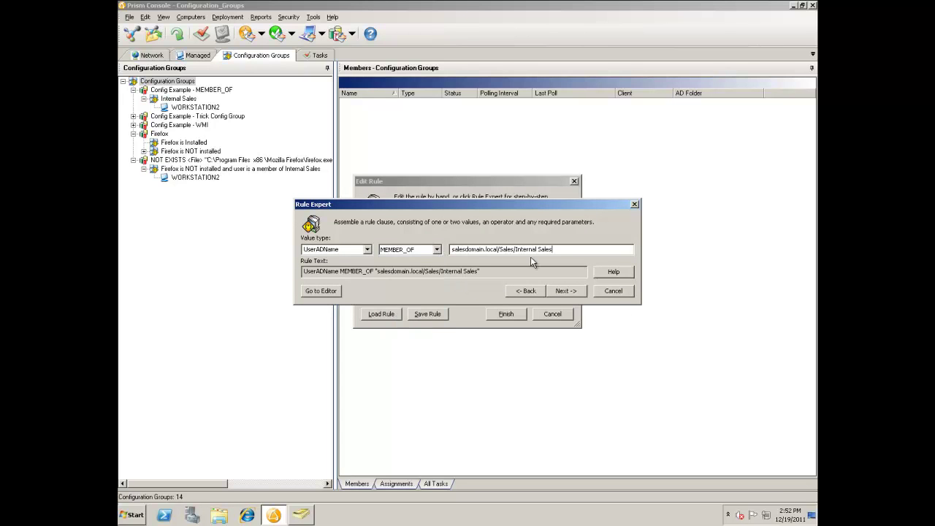
left_click(570, 291)
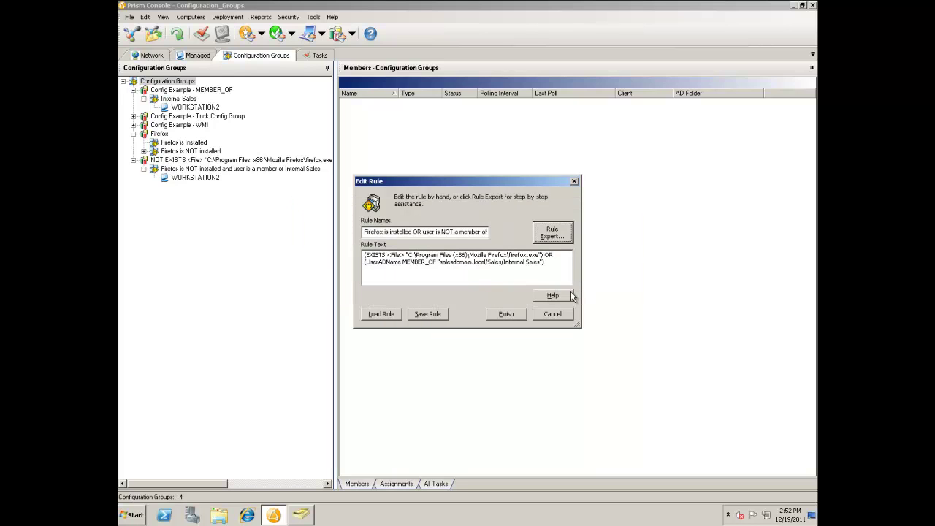
Step: Negate the second clause in the rule text by inserting NOT before UserADName
left_click(376, 270)
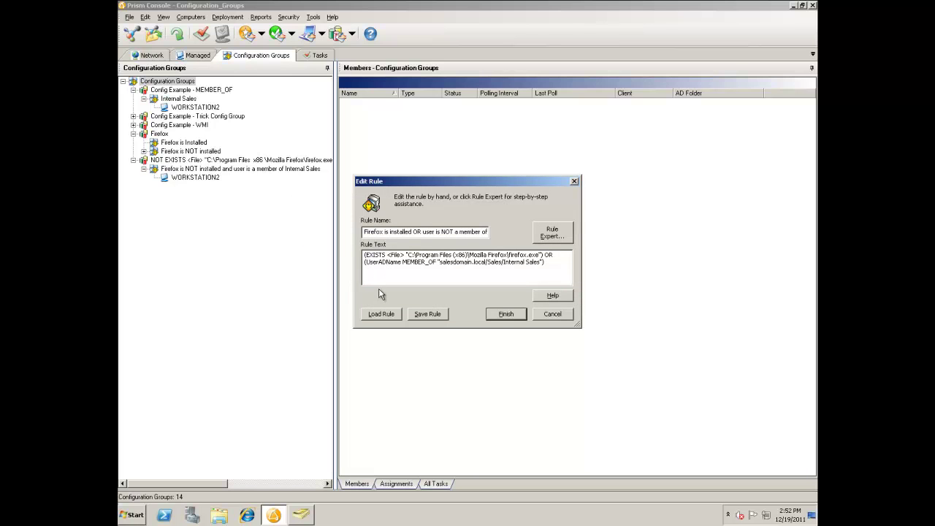
type("NOT")
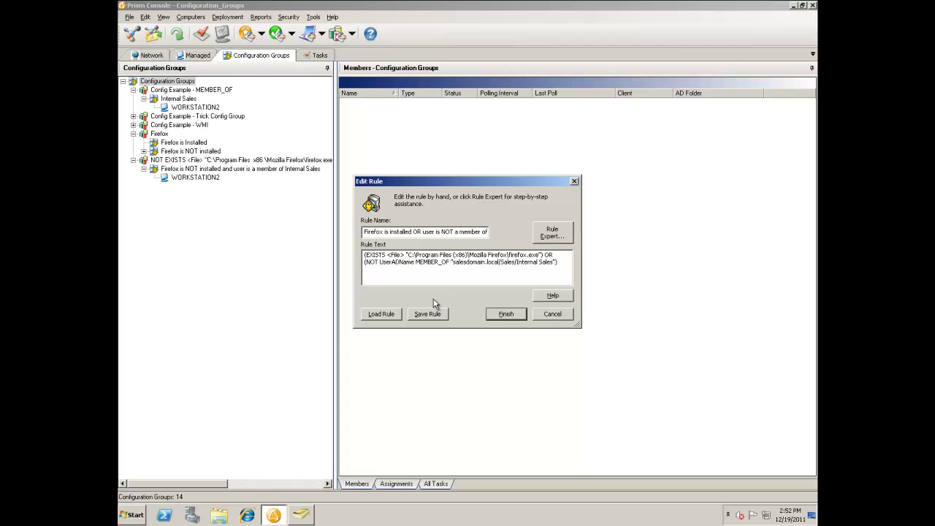
Step: Finish the edited OR rule to create its configuration group
left_click(511, 321)
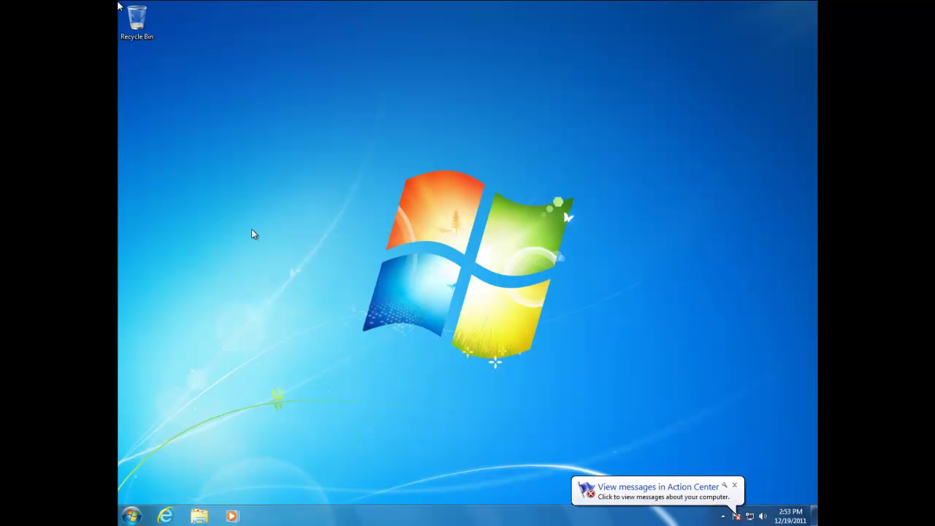
Step: Switch to the Windows 7 workstation and log off the current user
left_click(131, 515)
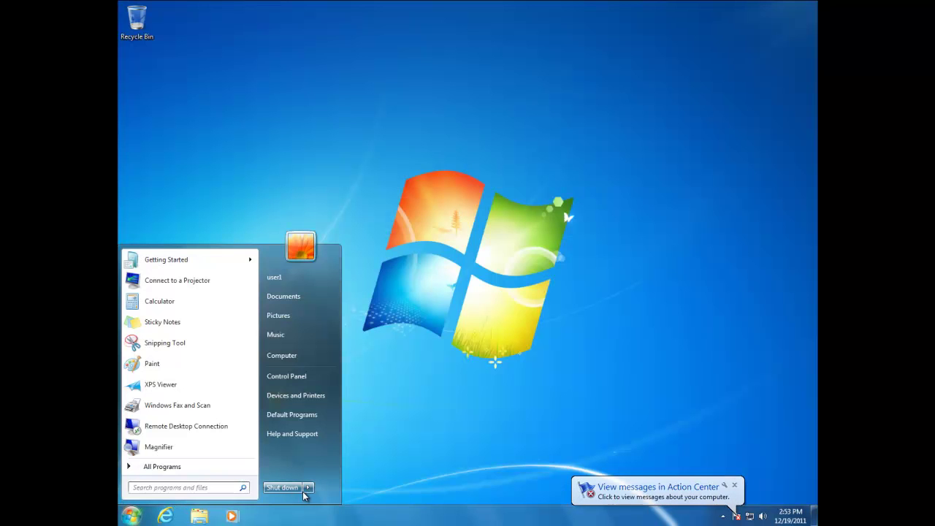
left_click(308, 487)
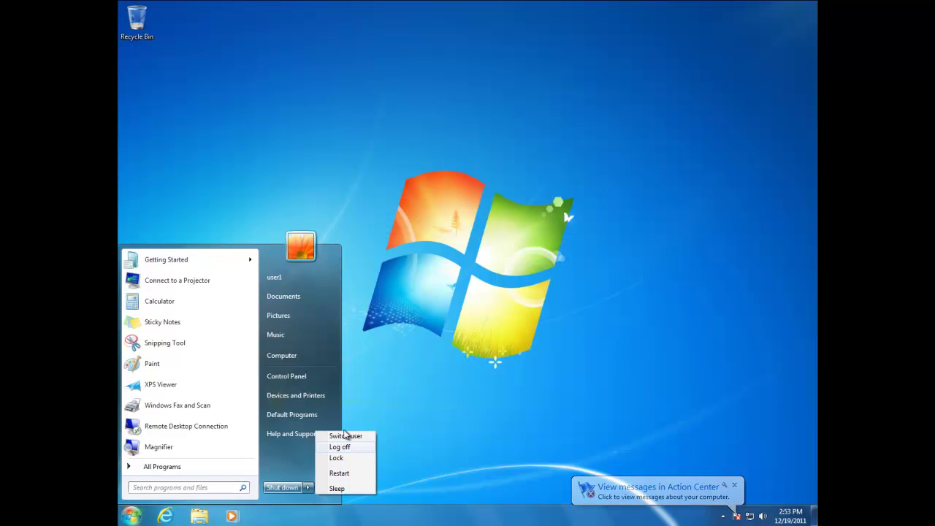
left_click(367, 420)
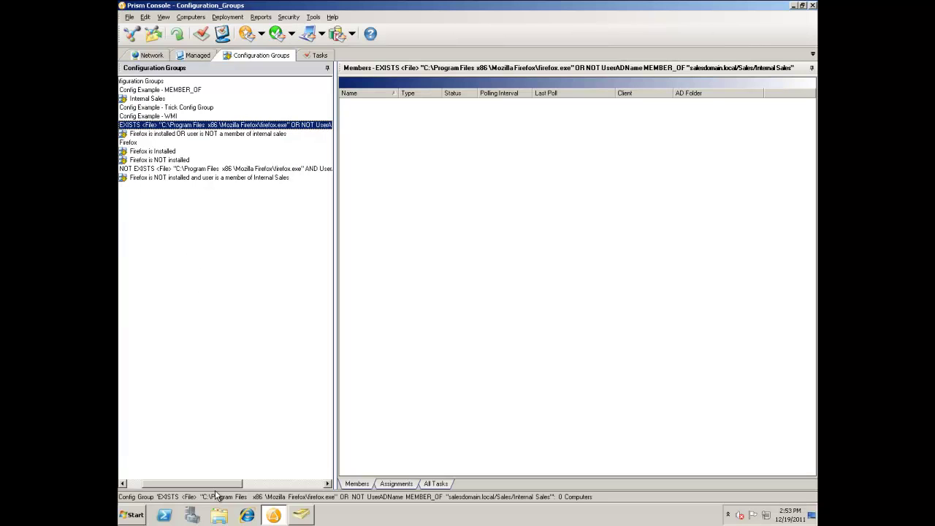
Step: Switch to Prism Console, examine the members of "Firefox is installed OR user is NOT a member of internal sales", and collapse the Firefox group
left_click_drag(212, 484, 121, 485)
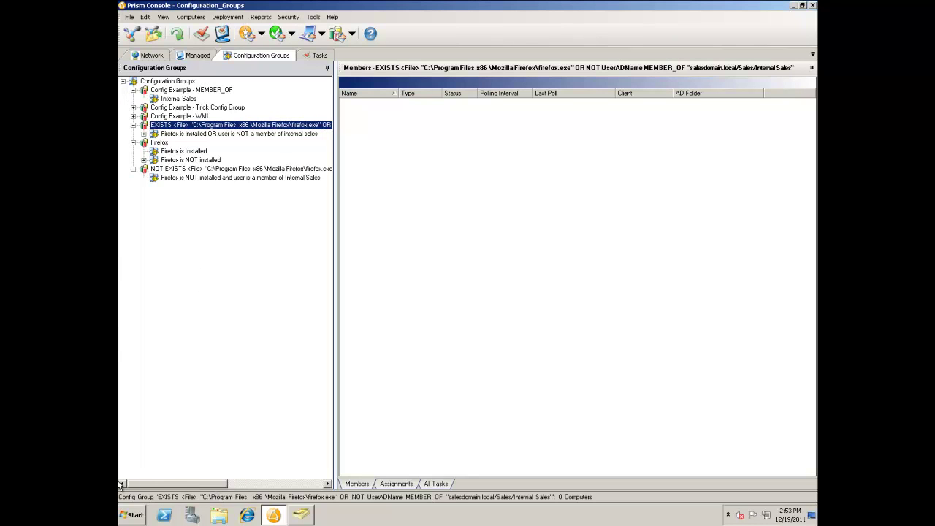
left_click(144, 134)
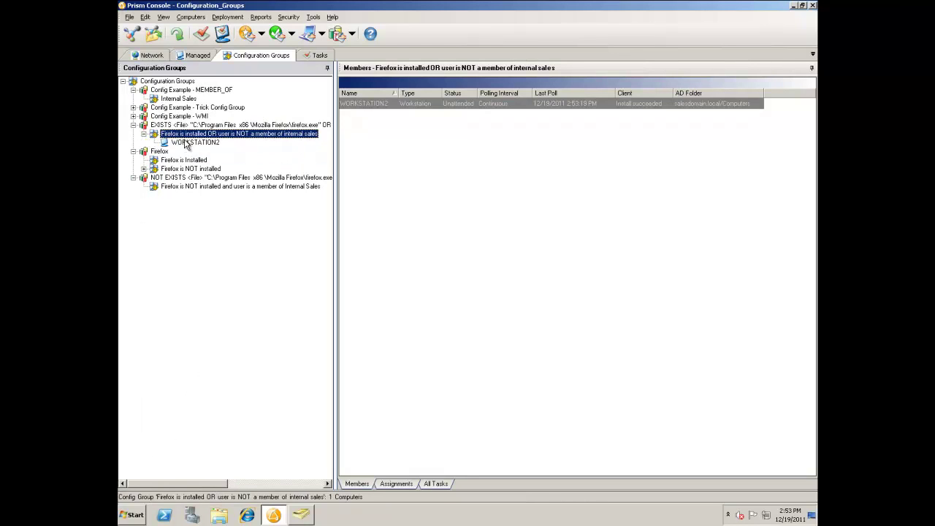
left_click(134, 151)
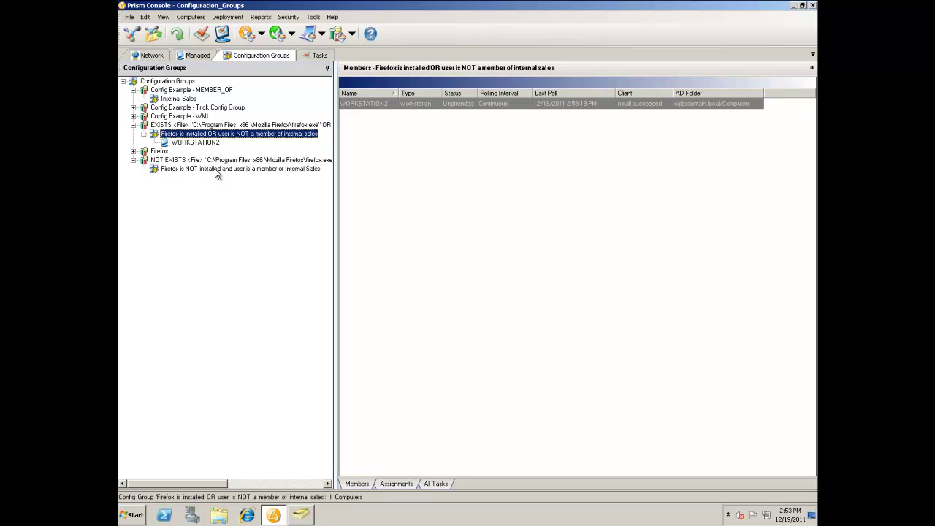